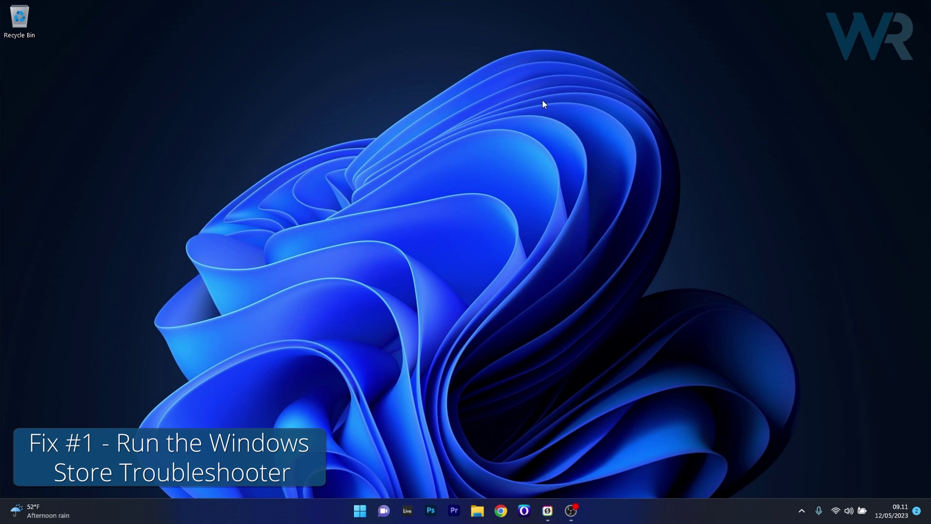
# Open Windows Settings from Start and go to System > Troubleshoot.
pyautogui.click(362, 511)
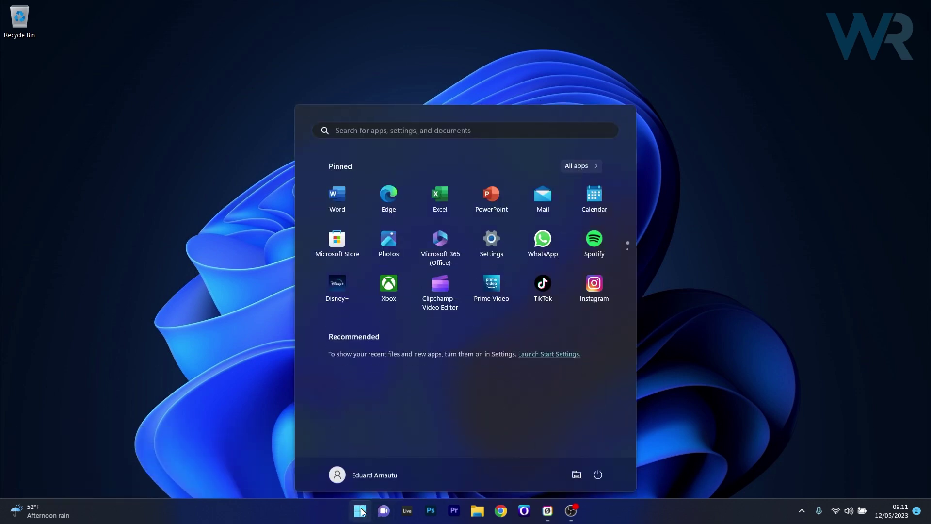
pyautogui.click(485, 230)
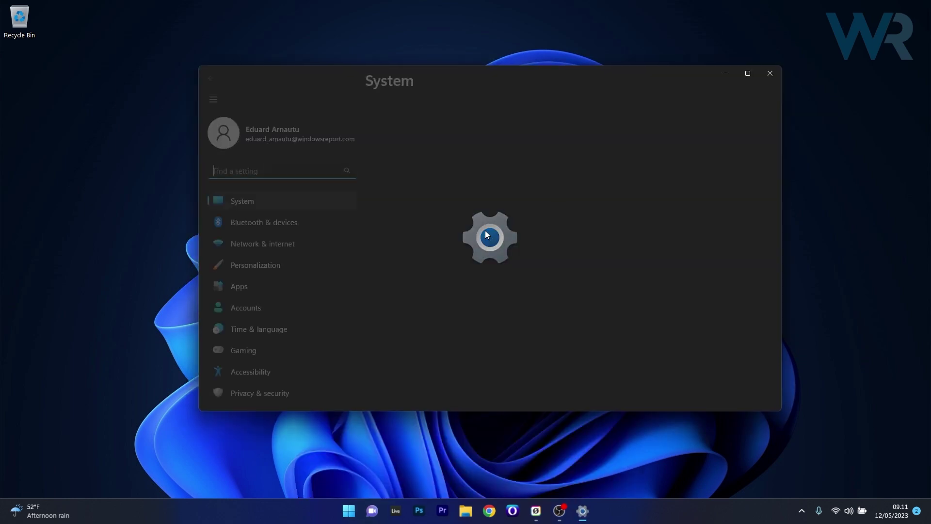
pyautogui.click(245, 180)
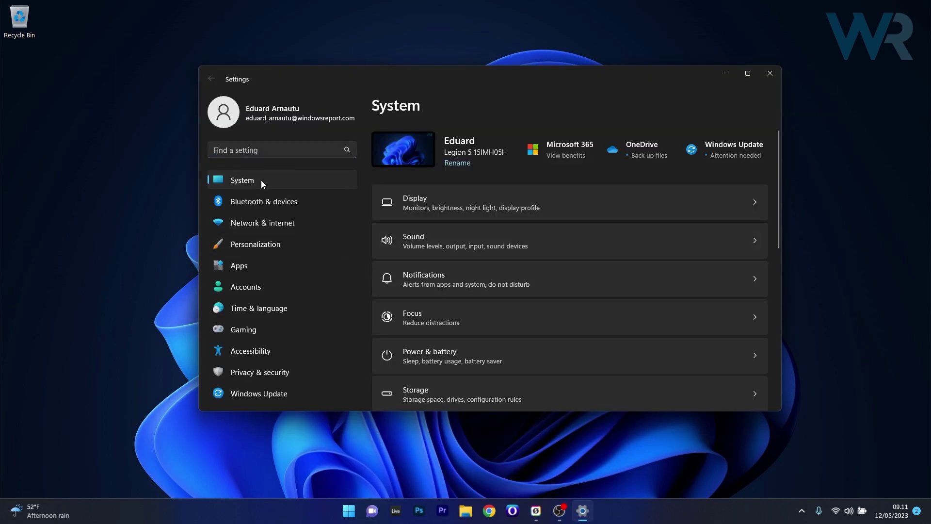
pyautogui.moveTo(778, 178); pyautogui.dragTo(790, 292)
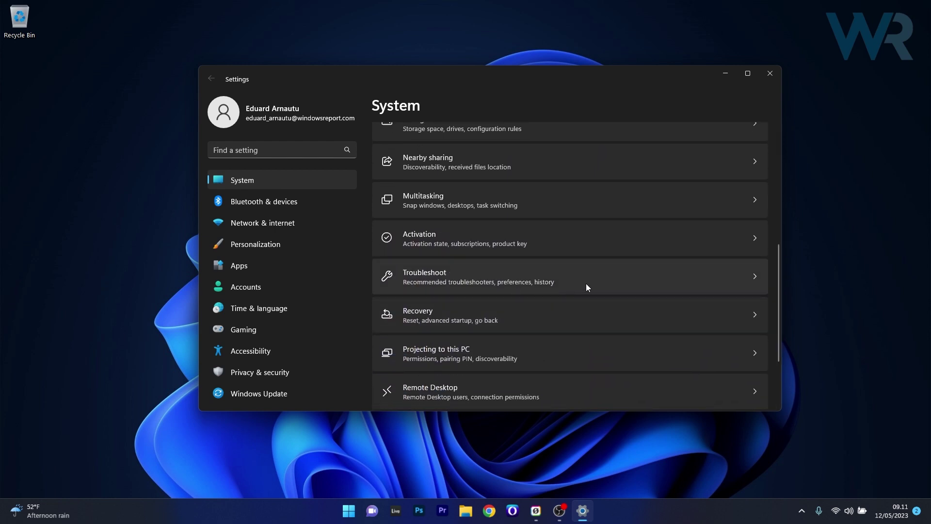
pyautogui.click(600, 282)
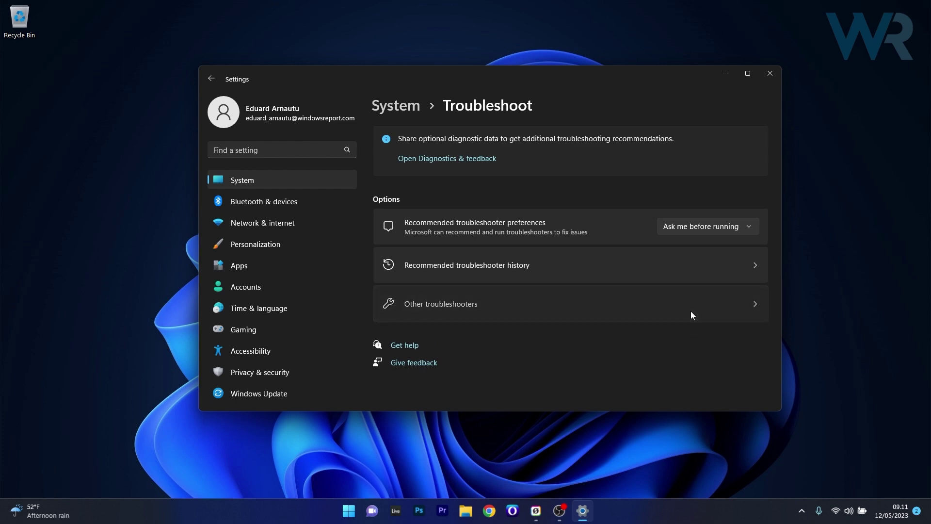
# Run the Windows Store Apps troubleshooter, cancel its UAC notice, and close Settings.
pyautogui.click(690, 311)
pyautogui.moveTo(780, 199); pyautogui.dragTo(789, 367)
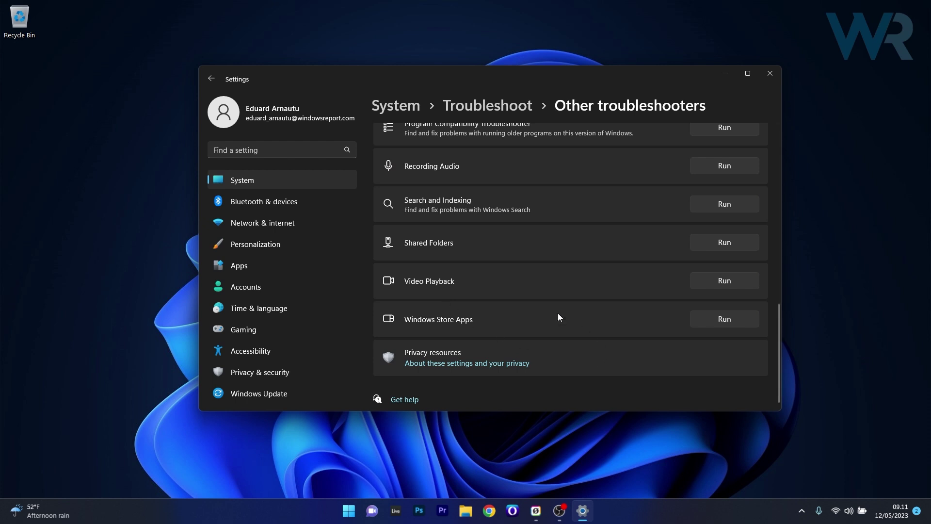
pyautogui.click(725, 320)
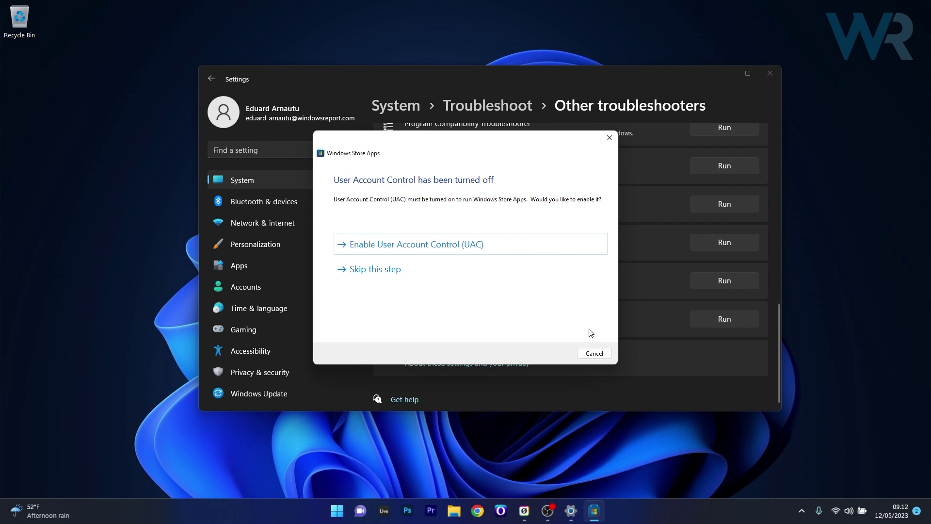
pyautogui.click(595, 354)
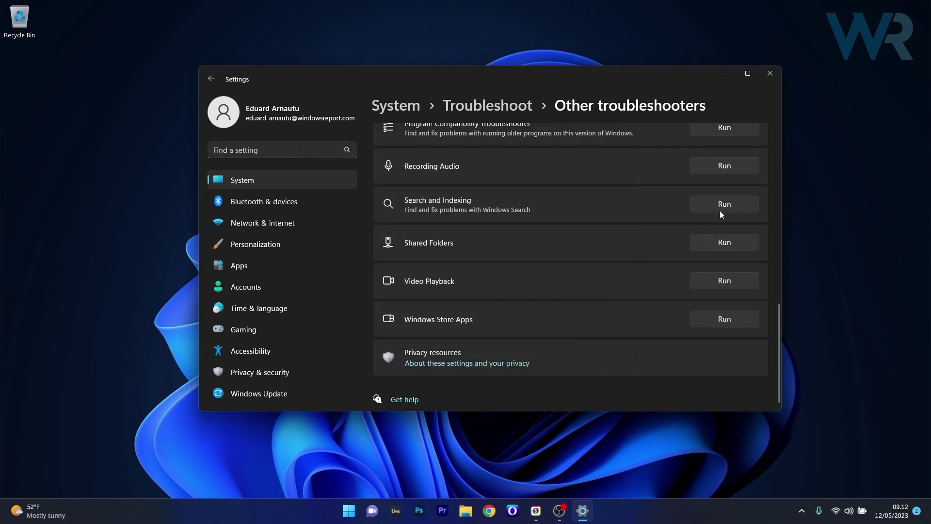
pyautogui.click(768, 74)
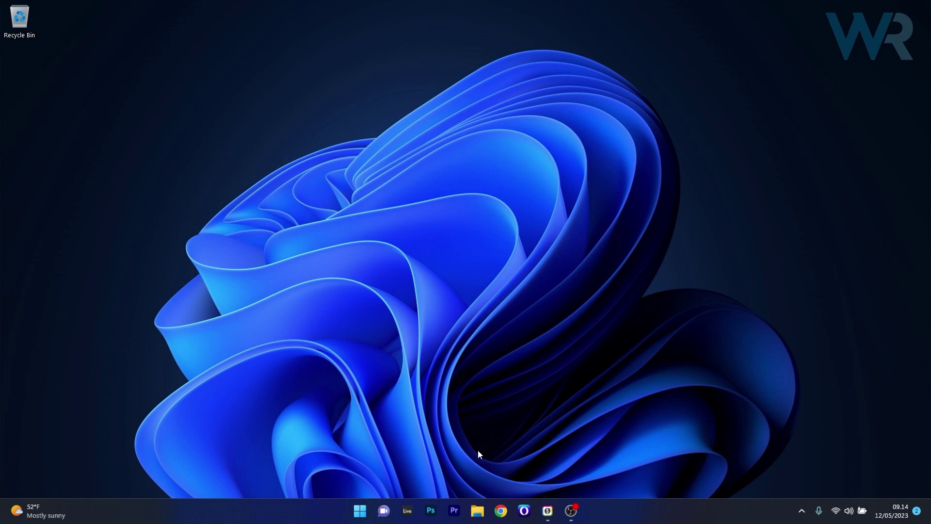
# Browse to C:\Users\<profile>\AppData\Local\Microsoft\IdentityCache in File Explorer and select folder 1.
pyautogui.click(478, 511)
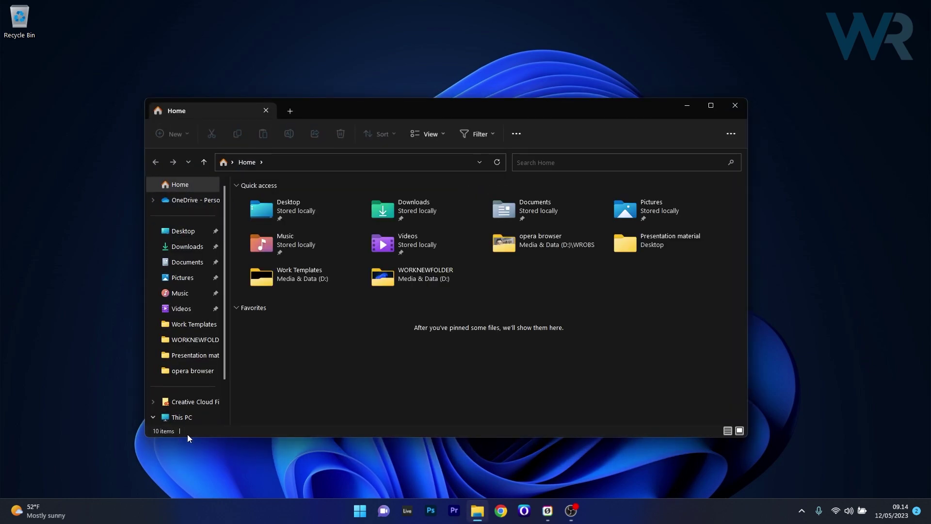
pyautogui.scroll(-2, 187, 408)
pyautogui.click(188, 358)
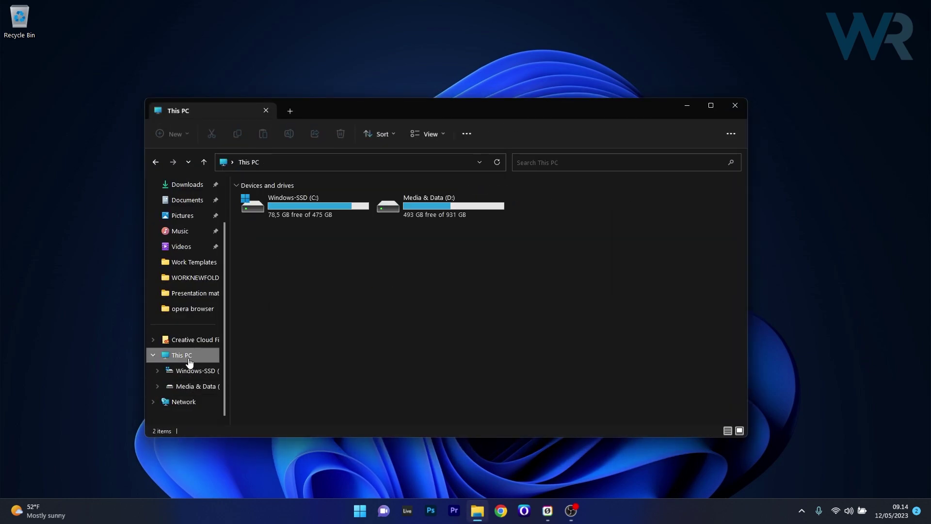
pyautogui.doubleClick(287, 205)
pyautogui.scroll(-3, 370, 304)
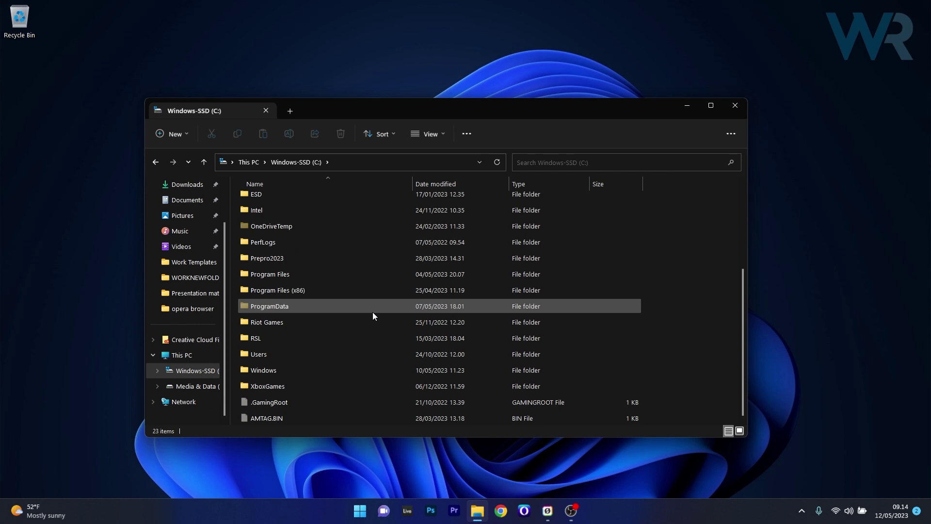
pyautogui.doubleClick(290, 352)
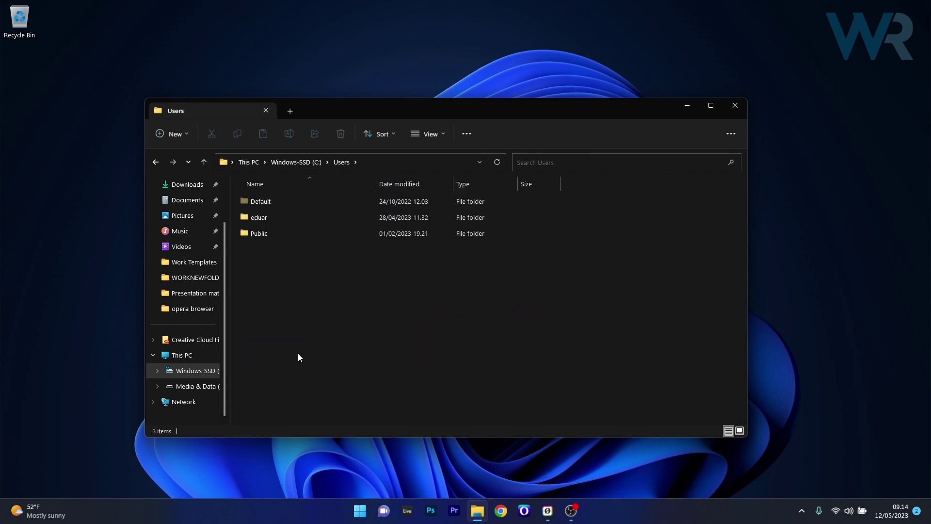
pyautogui.doubleClick(275, 216)
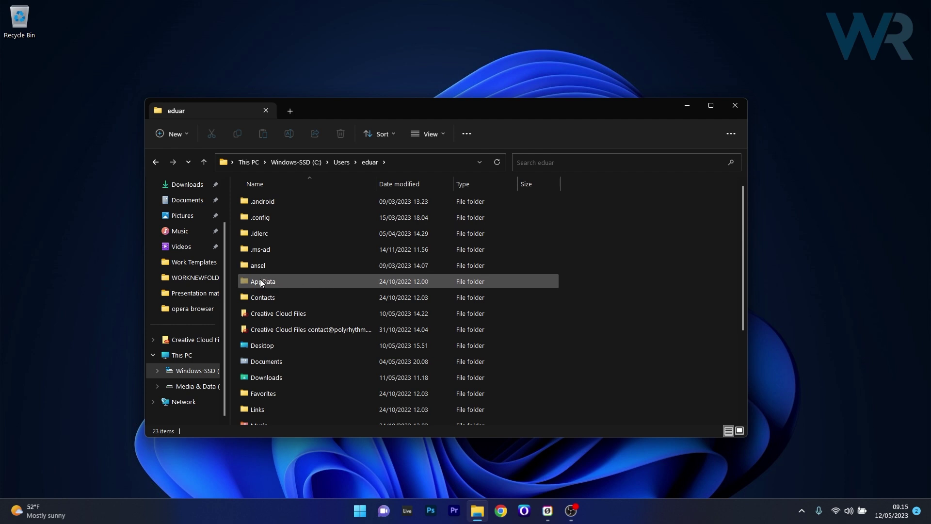
pyautogui.doubleClick(280, 282)
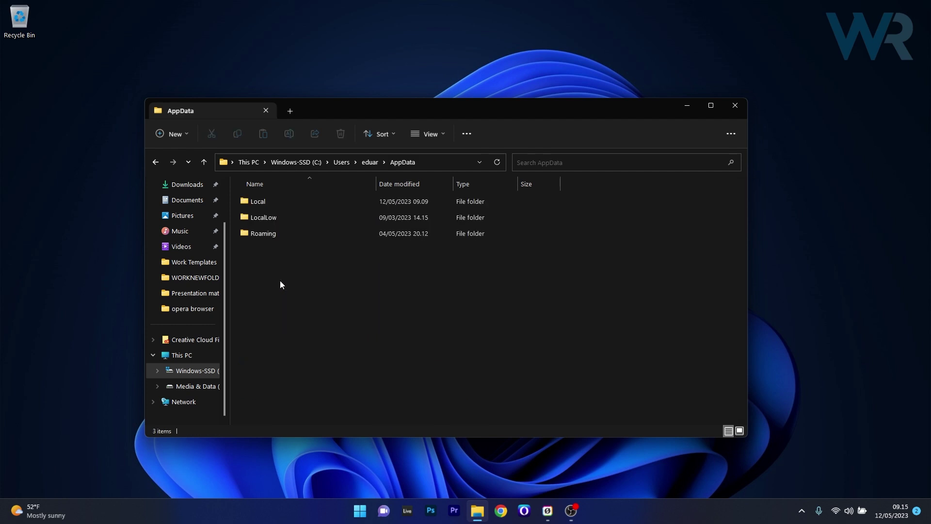
pyautogui.doubleClick(269, 205)
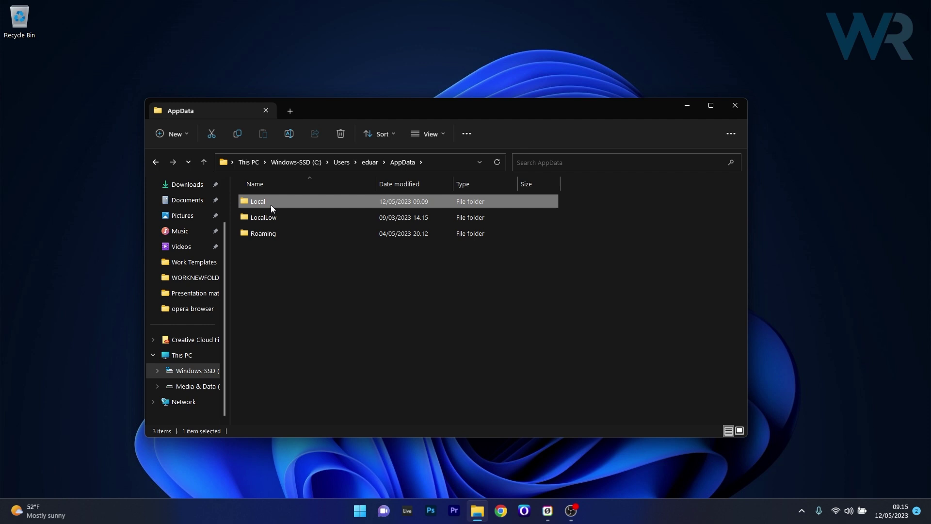
pyautogui.moveTo(744, 200); pyautogui.dragTo(739, 278)
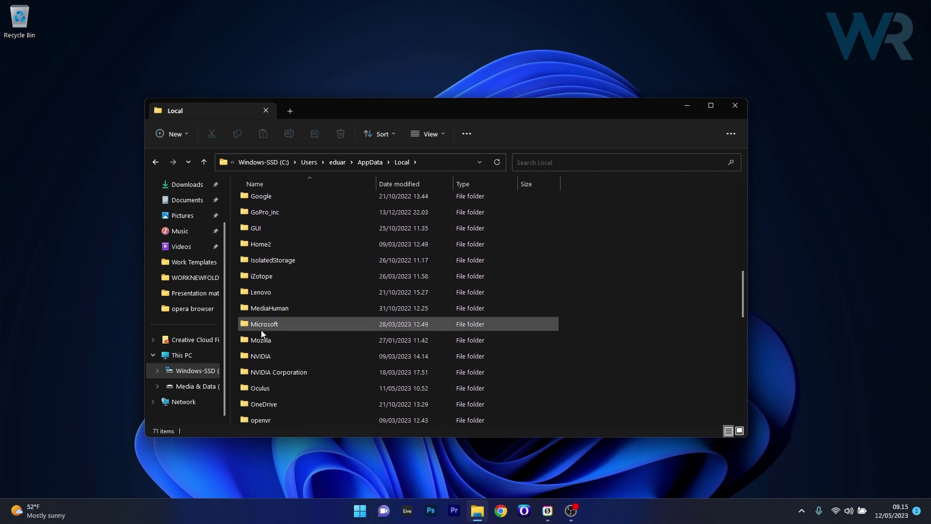
pyautogui.doubleClick(264, 325)
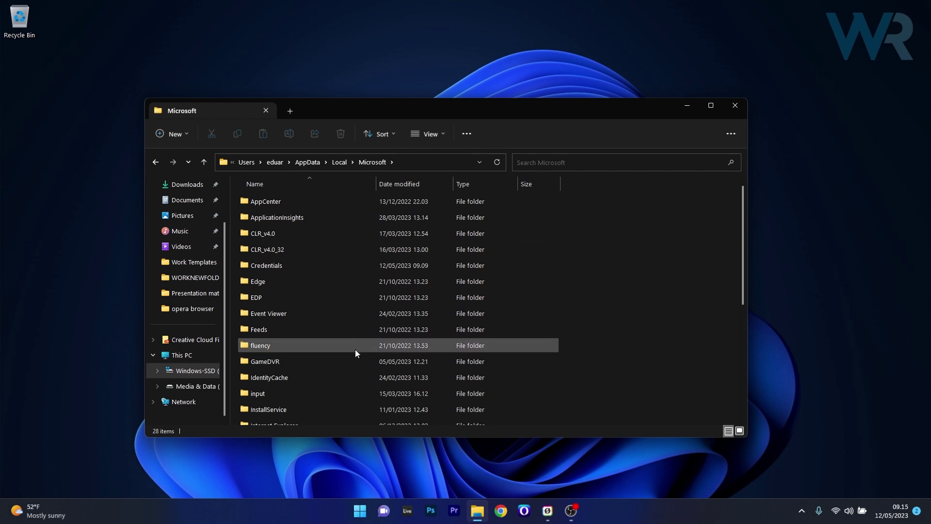
pyautogui.doubleClick(296, 378)
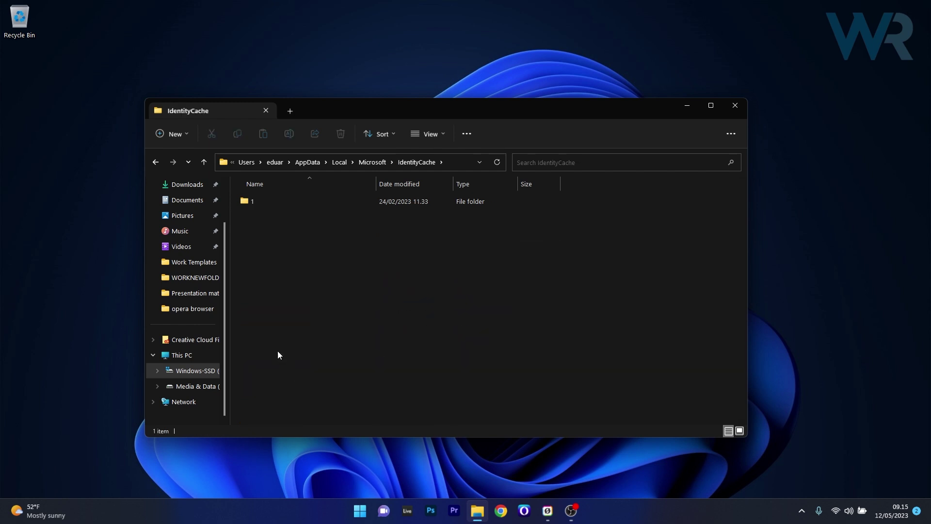
pyautogui.moveTo(251, 231); pyautogui.dragTo(305, 193)
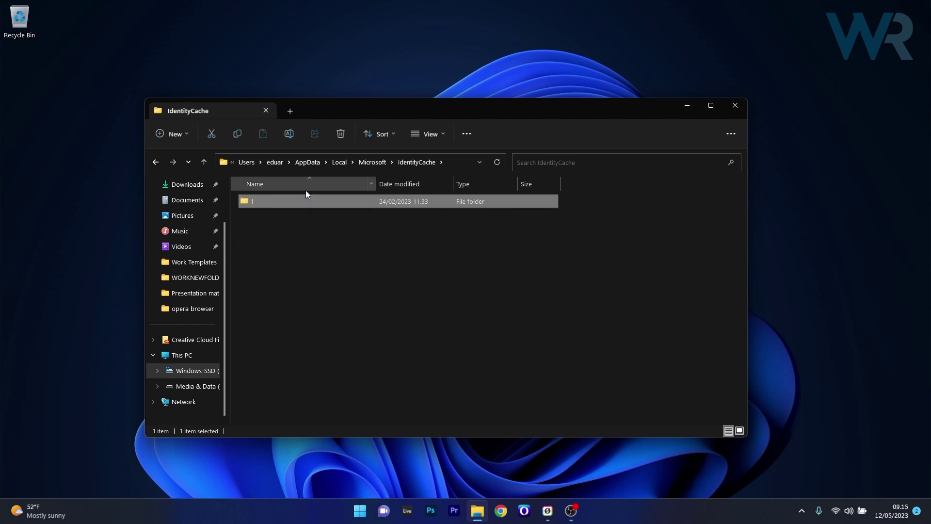
# Permanently delete folder 1 from IdentityCache and return to the Microsoft folder.
pyautogui.hotkey('shift', 'Delete')
pyautogui.press('Return')
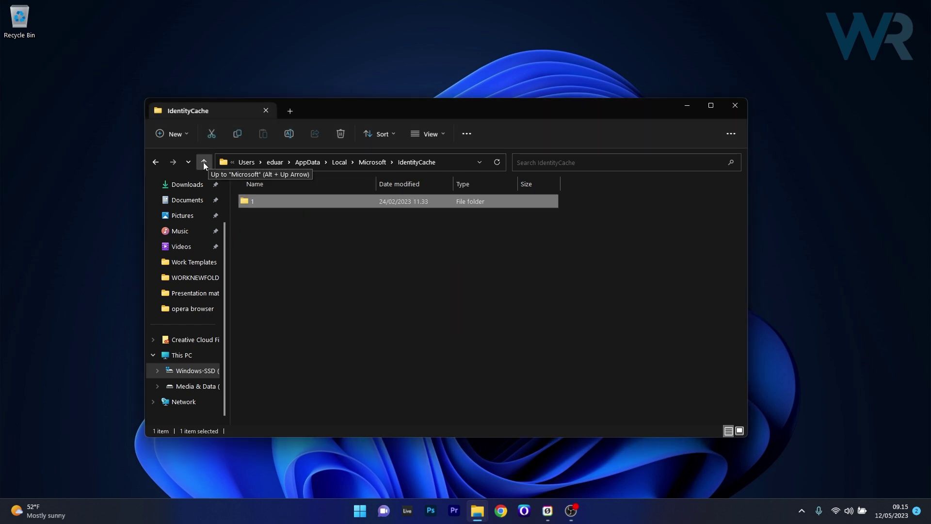
pyautogui.click(204, 162)
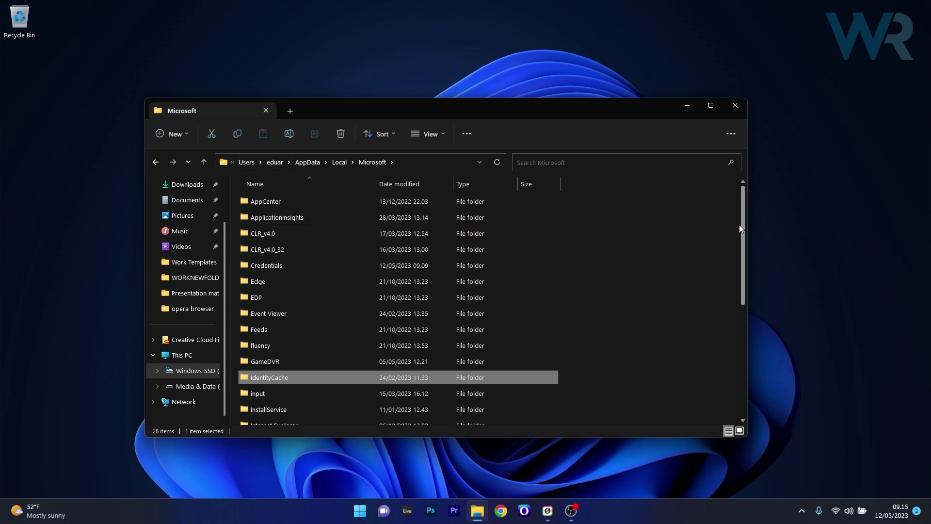
pyautogui.moveTo(742, 219)
pyautogui.moveTo(740, 212); pyautogui.dragTo(749, 287)
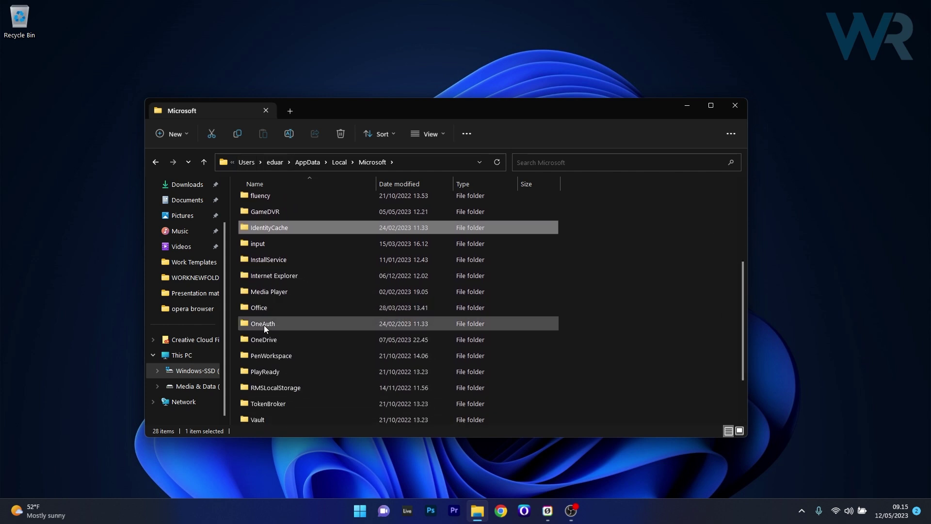
# Permanently delete the accounts and blobs folders inside OneAuth.
pyautogui.click(284, 323)
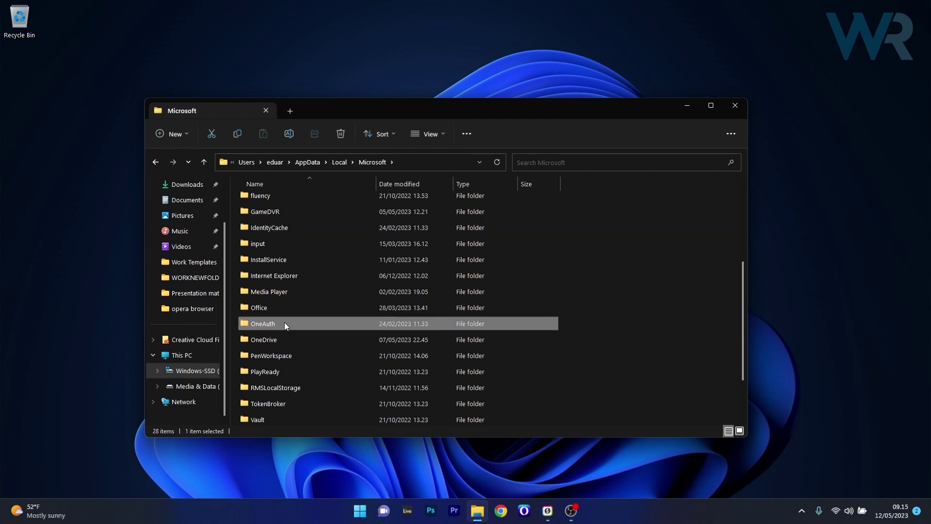
pyautogui.doubleClick(285, 324)
pyautogui.moveTo(239, 257); pyautogui.dragTo(348, 201)
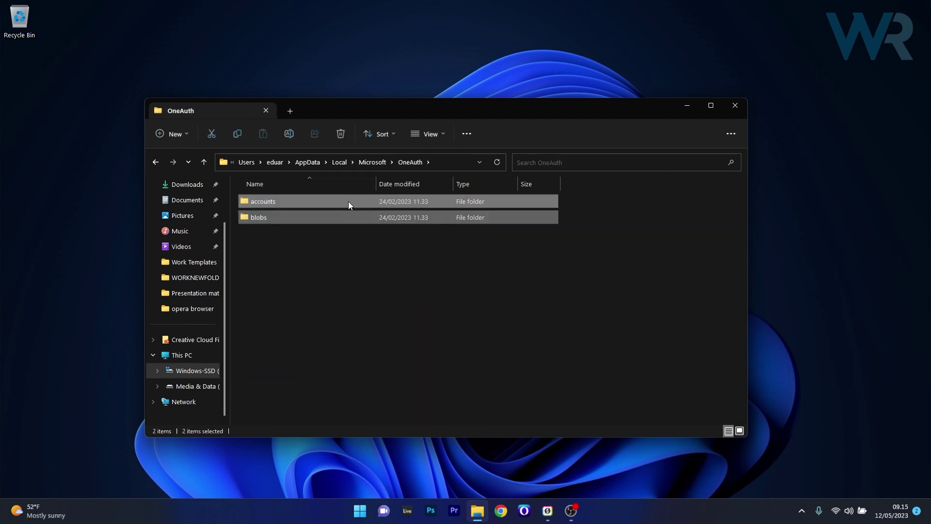
pyautogui.hotkey('shift', 'Delete')
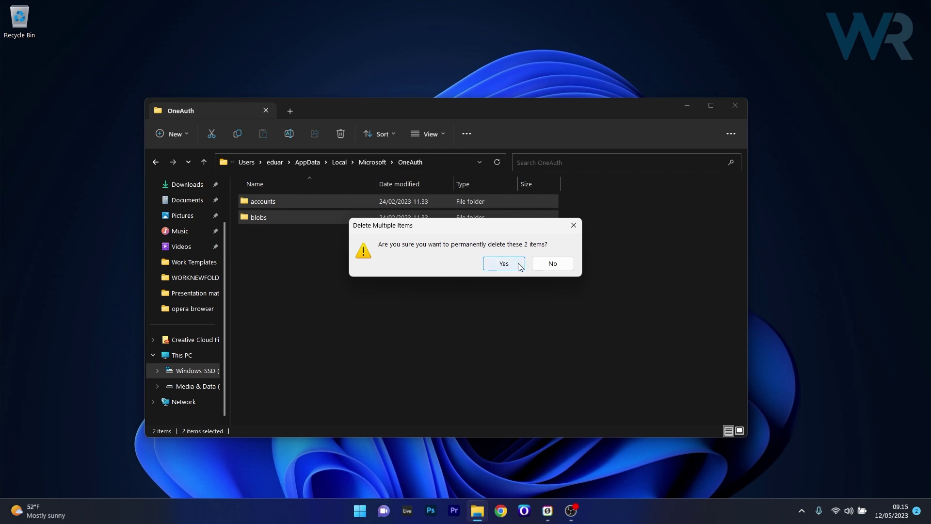
pyautogui.click(546, 262)
pyautogui.click(676, 232)
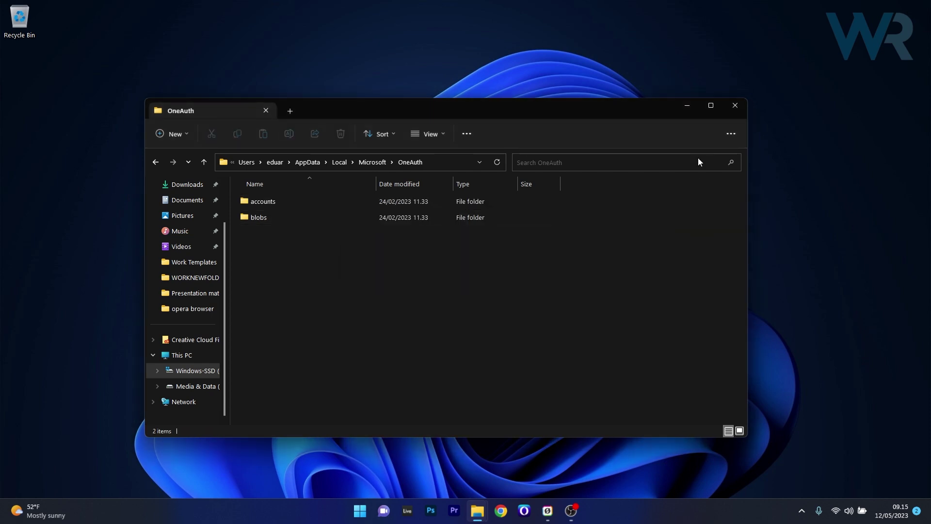
# Close the File Explorer window.
pyautogui.click(734, 105)
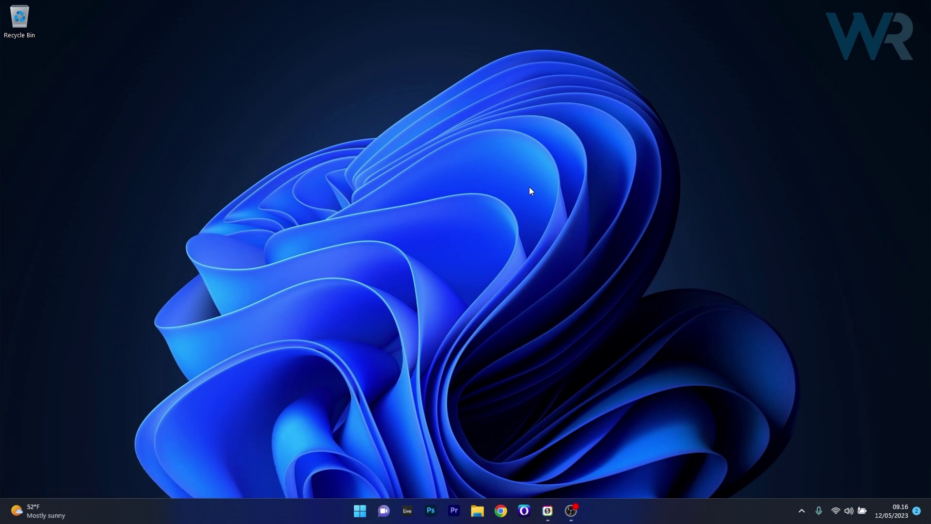
# Search Start for regedit and launch Registry Editor.
pyautogui.click(363, 507)
pyautogui.write('r')
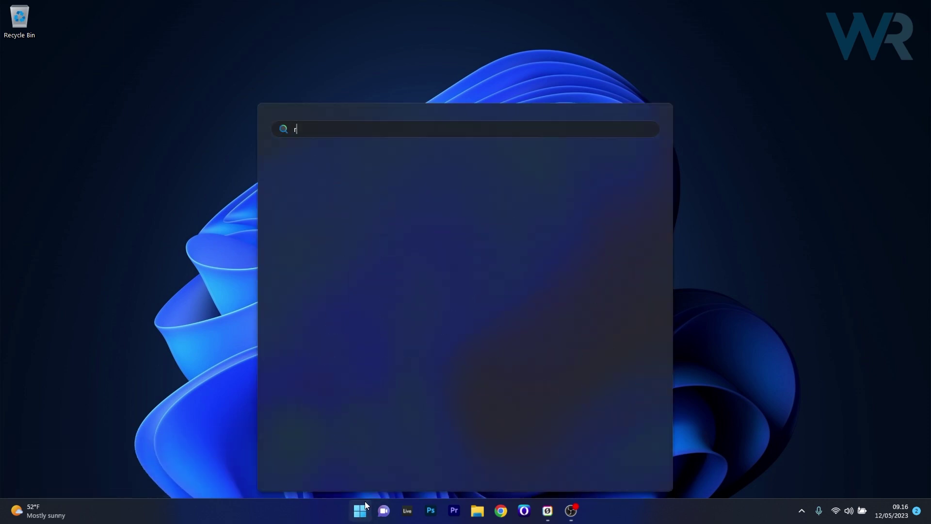
pyautogui.write('egedit')
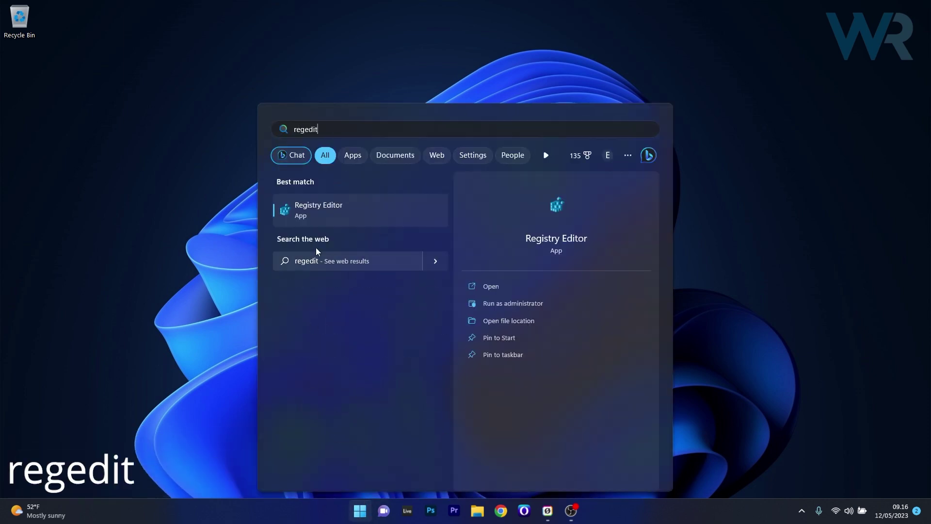
pyautogui.click(334, 210)
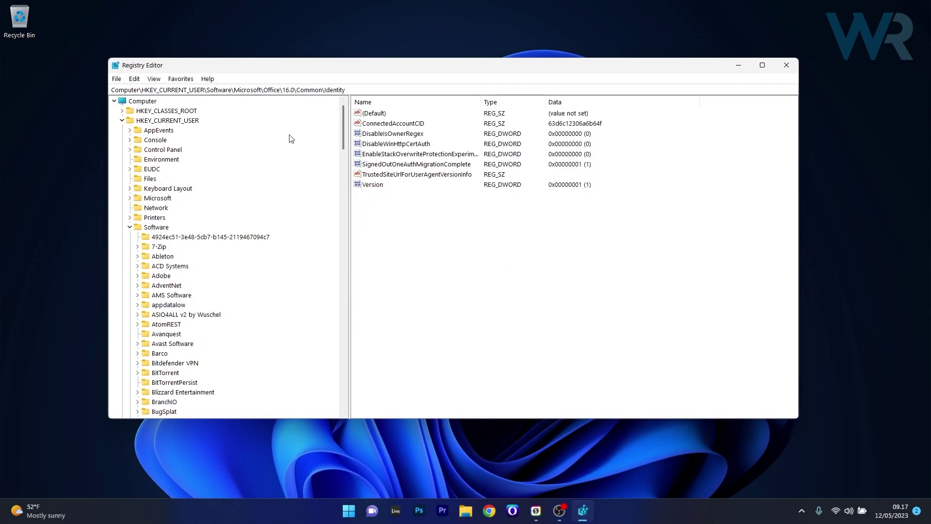
# Expand HKEY_CURRENT_USER\Software\Microsoft\Office\16.0\Common, show Identity's context menu, then close Registry Editor.
pyautogui.click(161, 121)
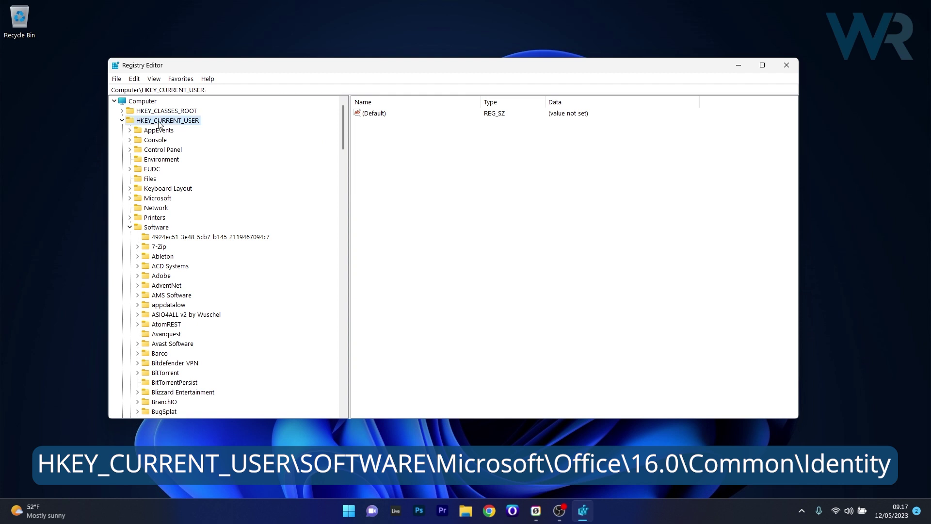
pyautogui.click(156, 230)
pyautogui.moveTo(345, 125); pyautogui.dragTo(345, 182)
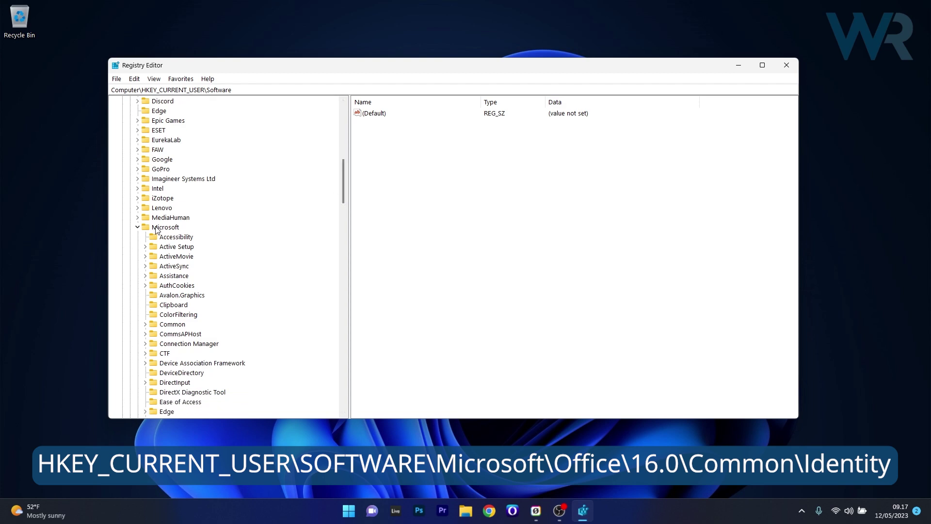
pyautogui.click(162, 231)
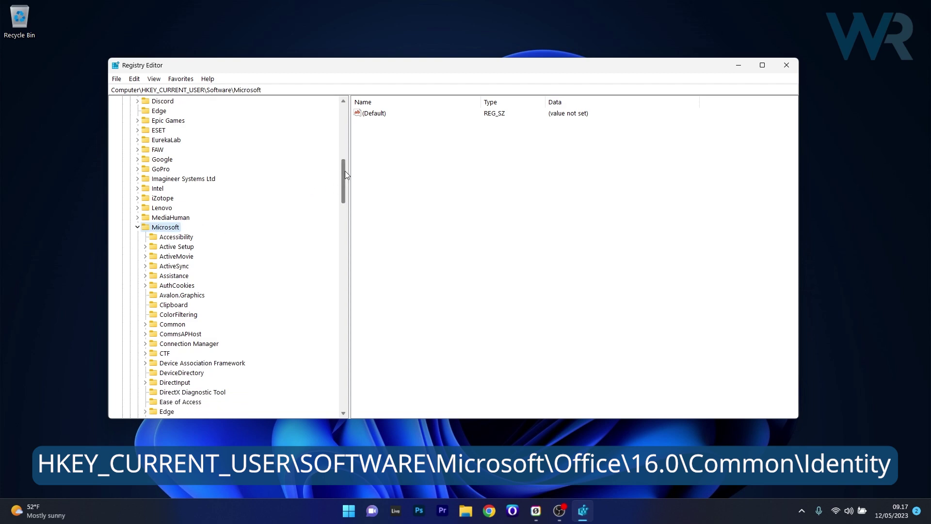
pyautogui.moveTo(345, 172); pyautogui.dragTo(343, 233)
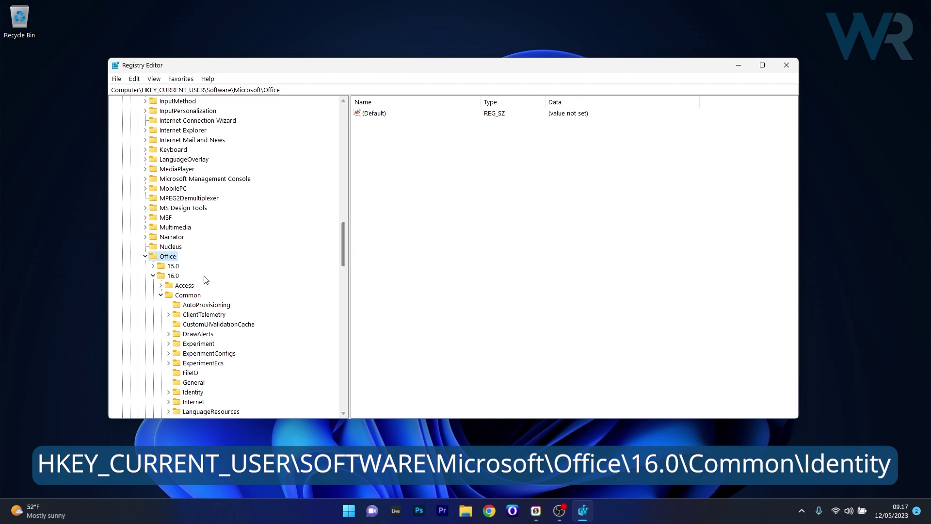
pyautogui.click(163, 278)
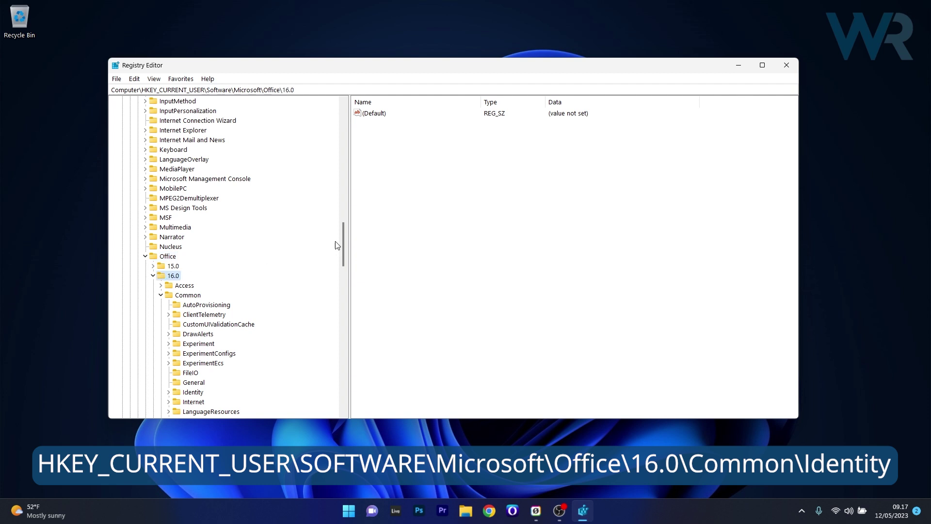
pyautogui.scroll(-1, 339, 247)
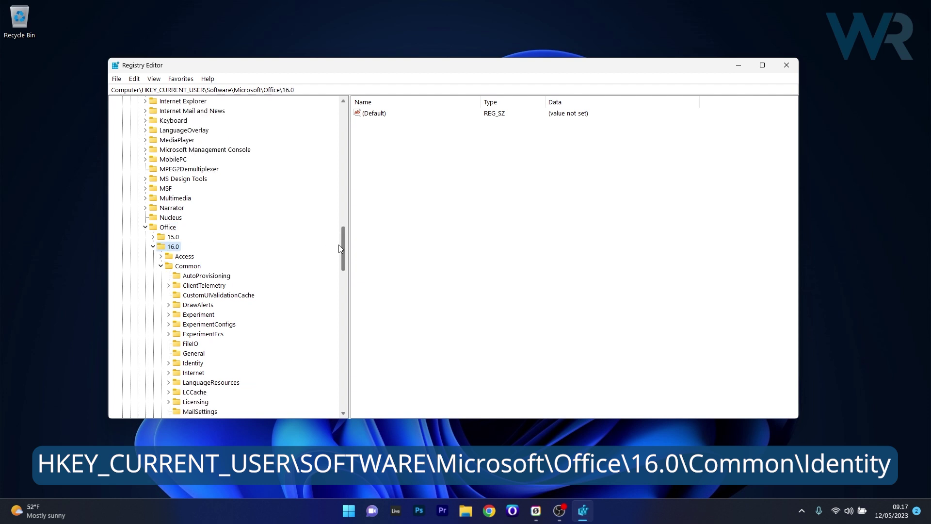
pyautogui.moveTo(339, 245); pyautogui.dragTo(341, 262)
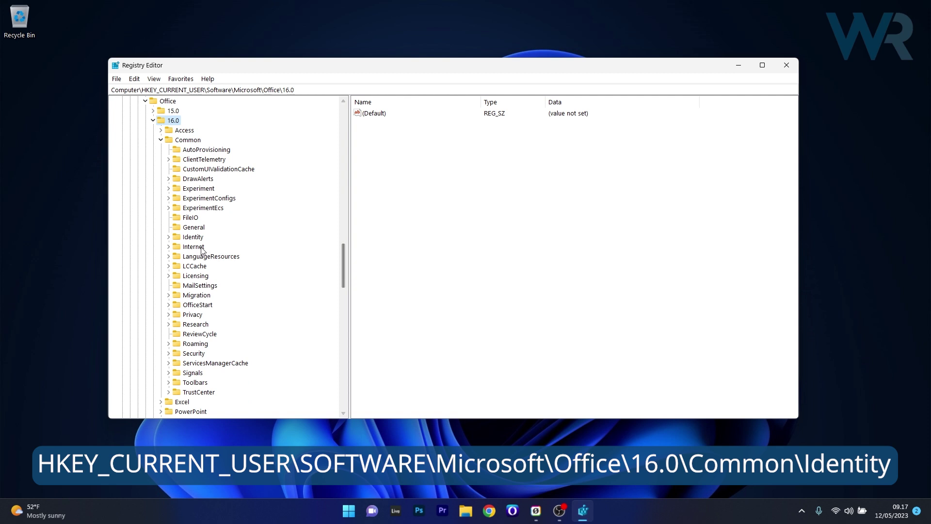
pyautogui.rightClick(195, 239)
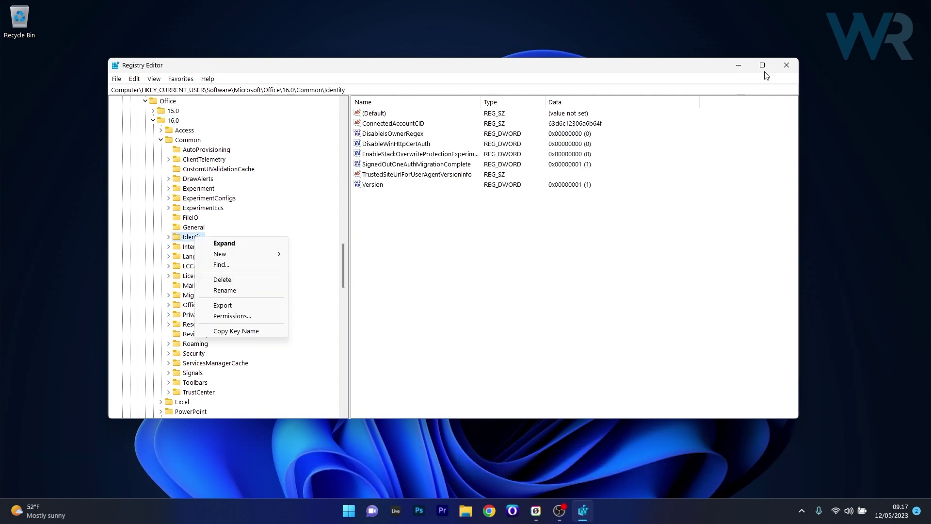
pyautogui.click(786, 65)
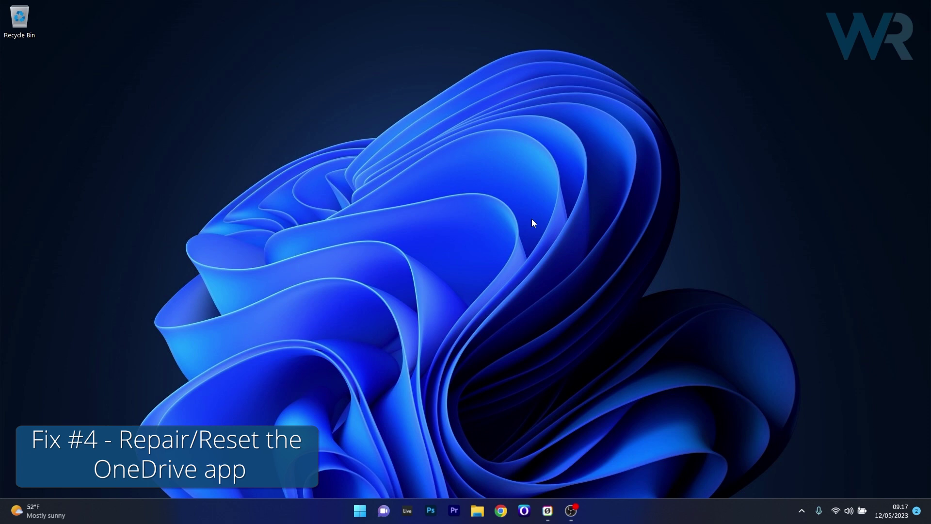
# Launch Windows Settings from Start and go to the Apps section.
pyautogui.click(360, 510)
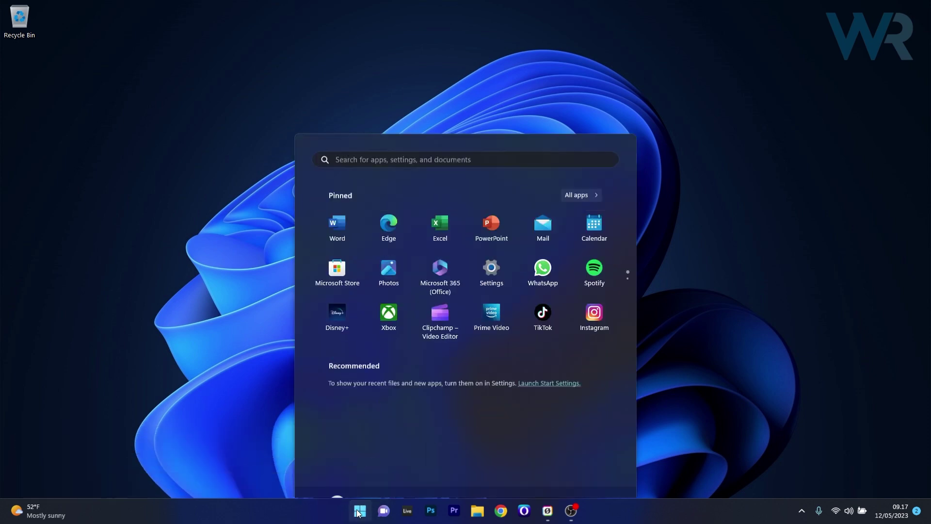
pyautogui.click(489, 245)
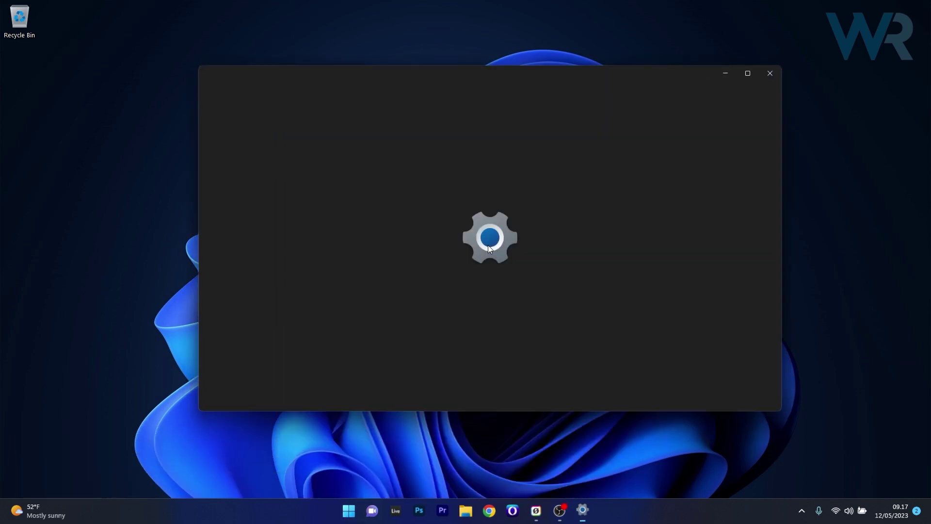
pyautogui.click(270, 267)
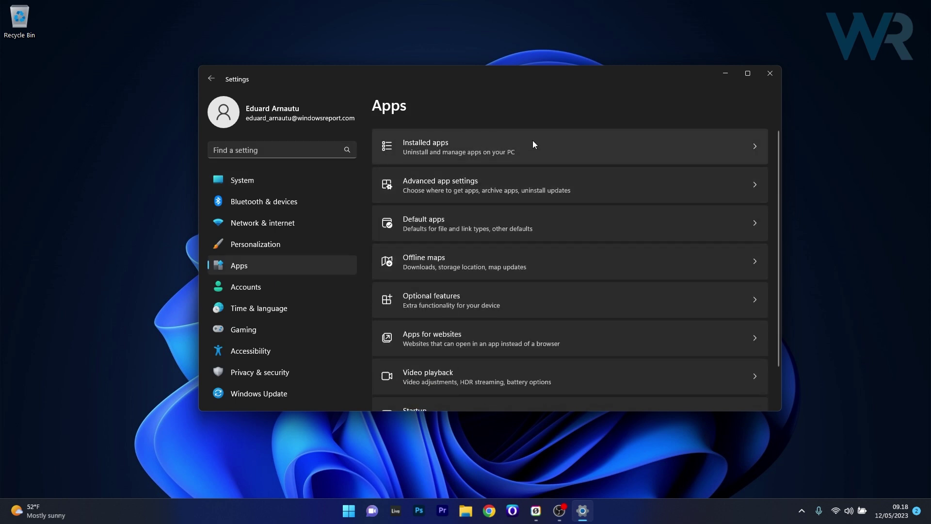
# Filter Installed apps by 'onedrive' and show the OneDrive app's options menu.
pyautogui.click(552, 143)
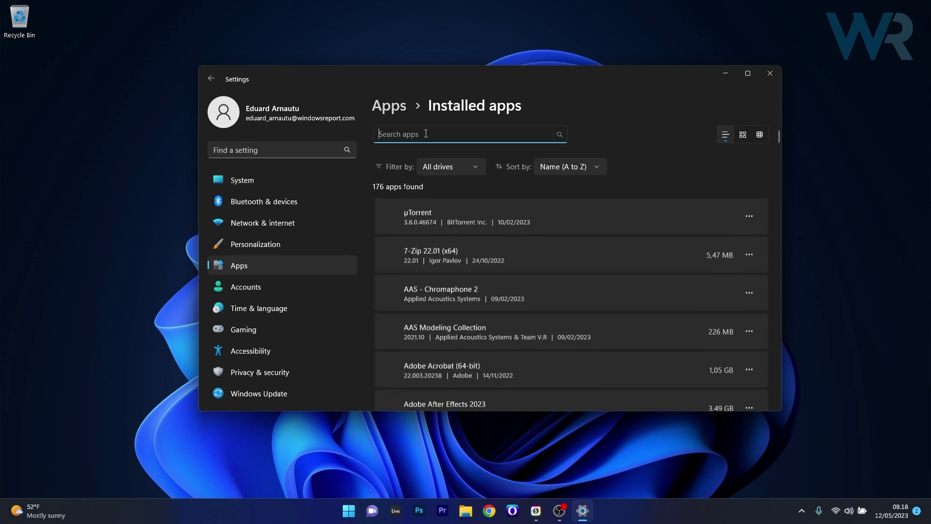
pyautogui.write('o')
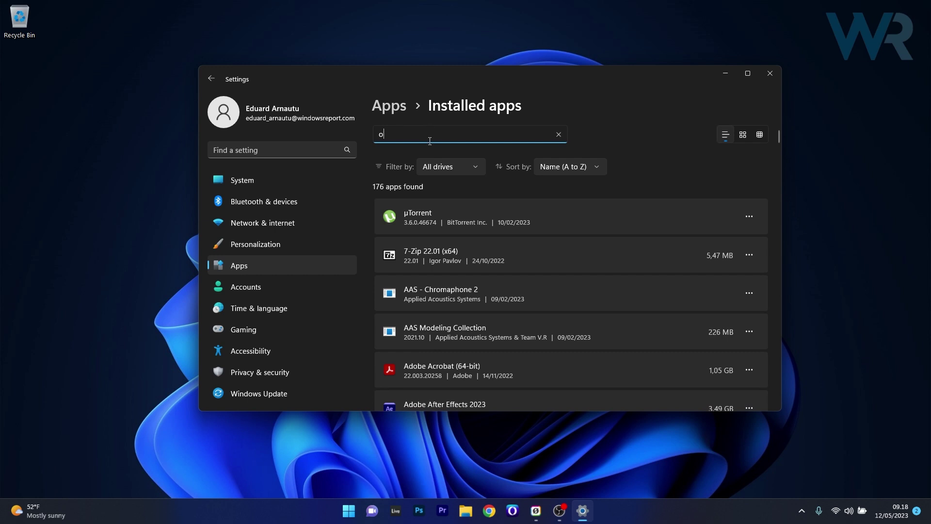
pyautogui.write('nedrive')
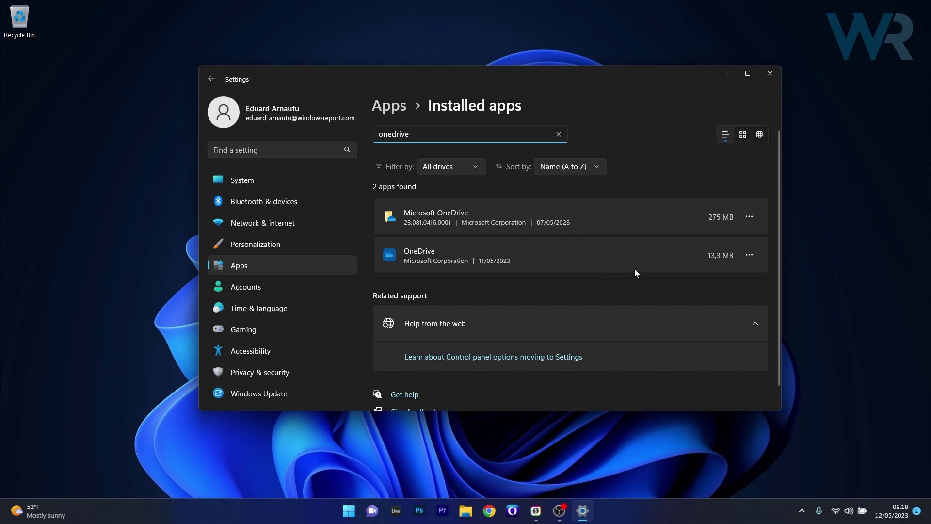
pyautogui.click(750, 255)
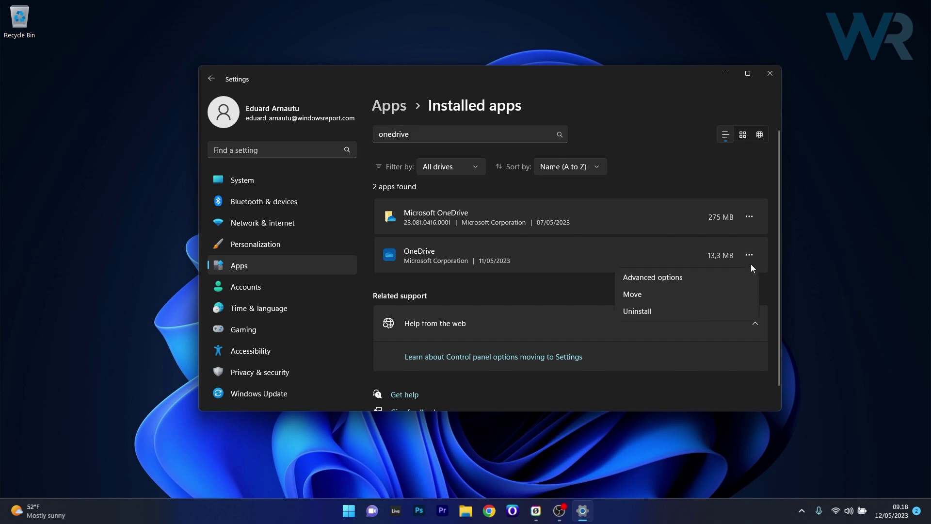
# Review OneDrive's Advanced options (Repair, Reset), close Settings, and launch Microsoft Store.
pyautogui.click(697, 279)
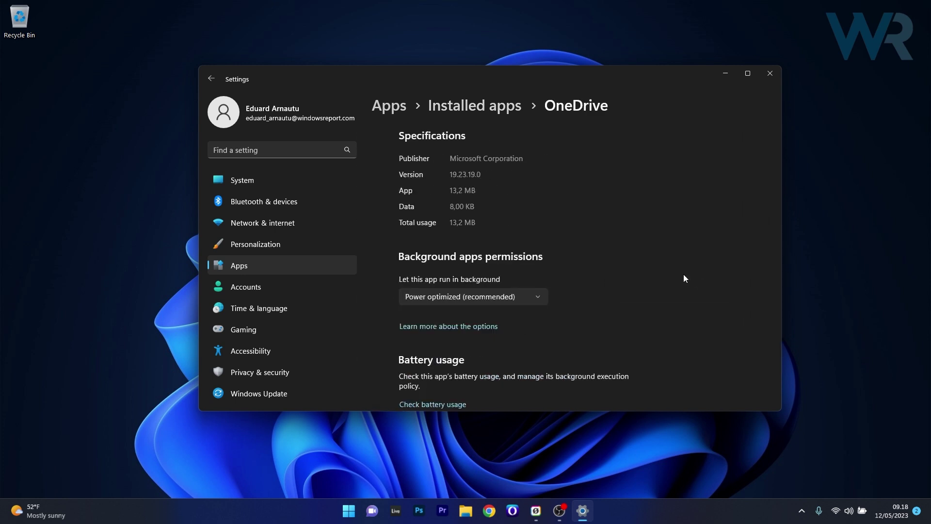
pyautogui.moveTo(780, 157); pyautogui.dragTo(775, 295)
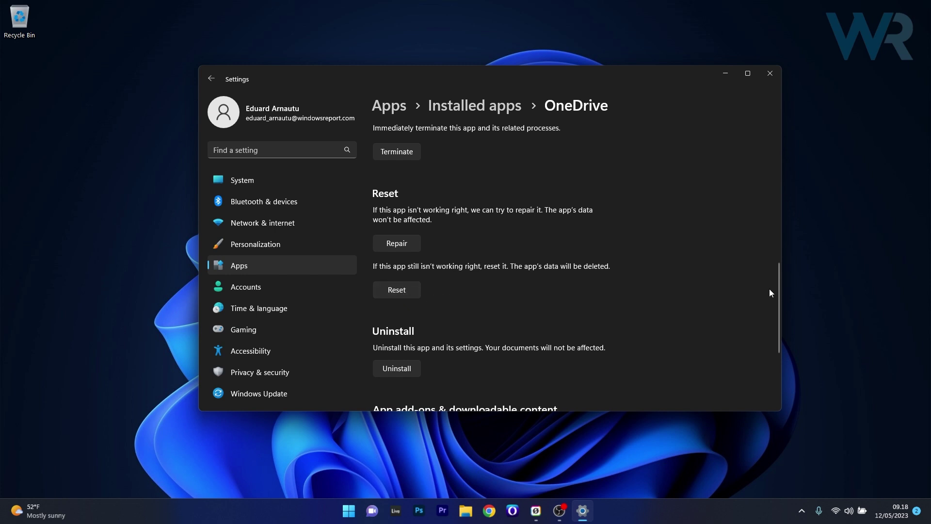
pyautogui.scroll(-2, 781, 290)
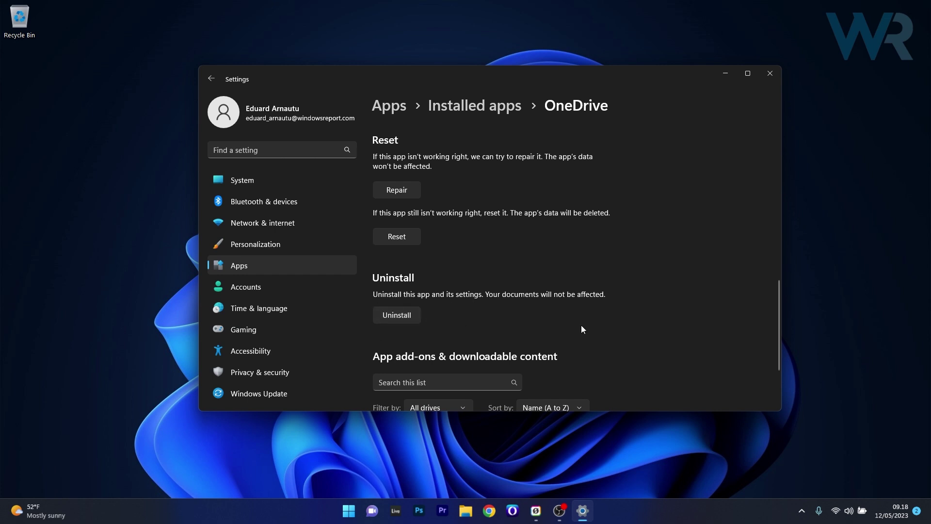
pyautogui.click(771, 75)
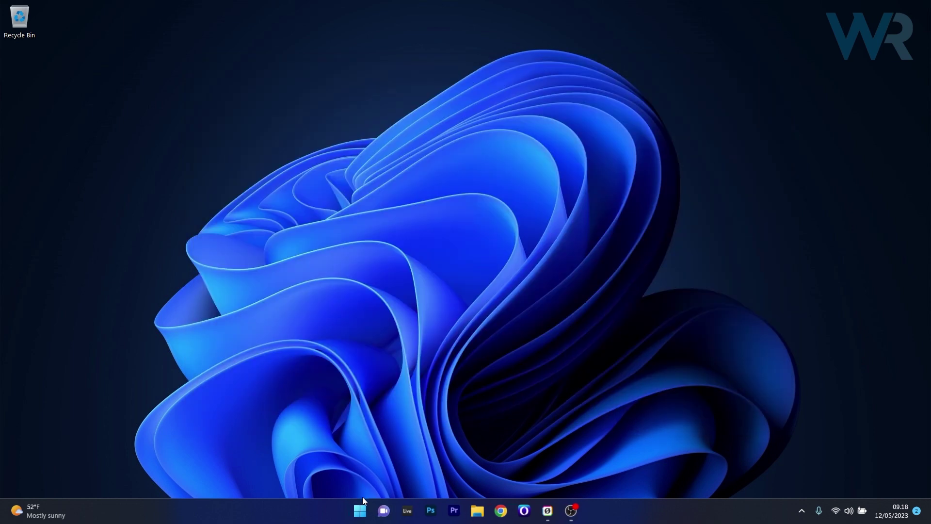
pyautogui.click(360, 510)
pyautogui.write('sto')
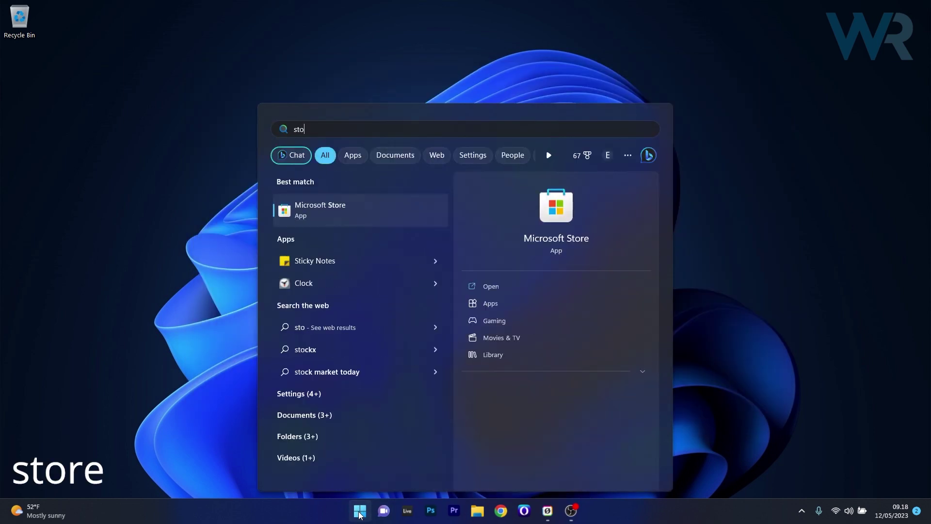
pyautogui.write('re')
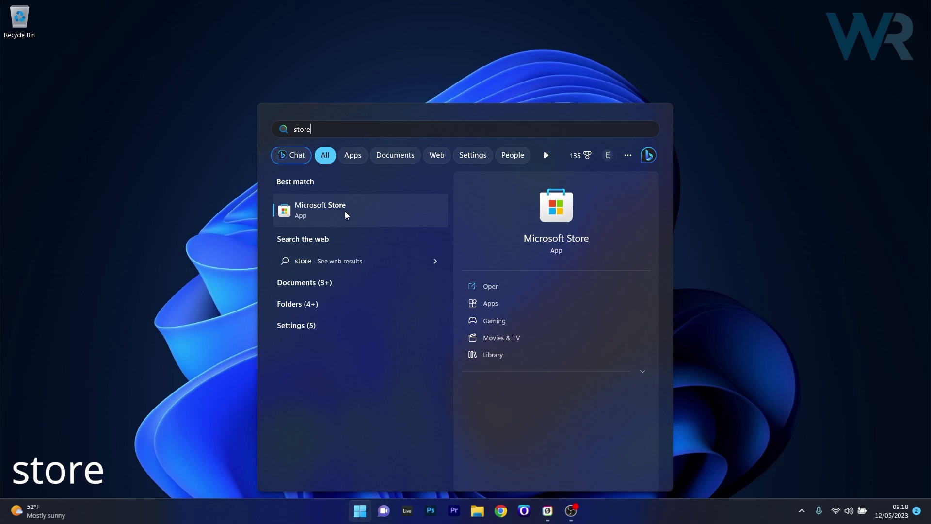
pyautogui.click(345, 211)
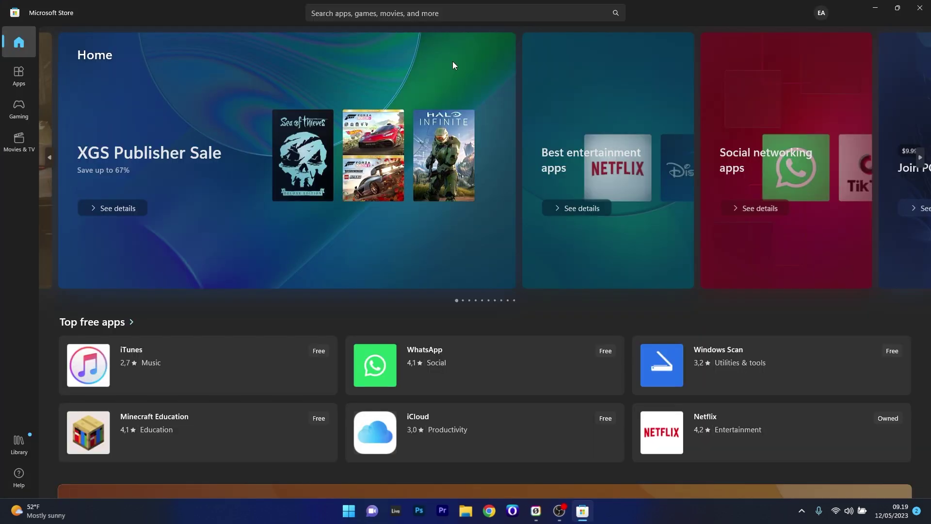
# Search the Microsoft Store for "one drive" and open the OneDrive app's product page.
pyautogui.click(460, 13)
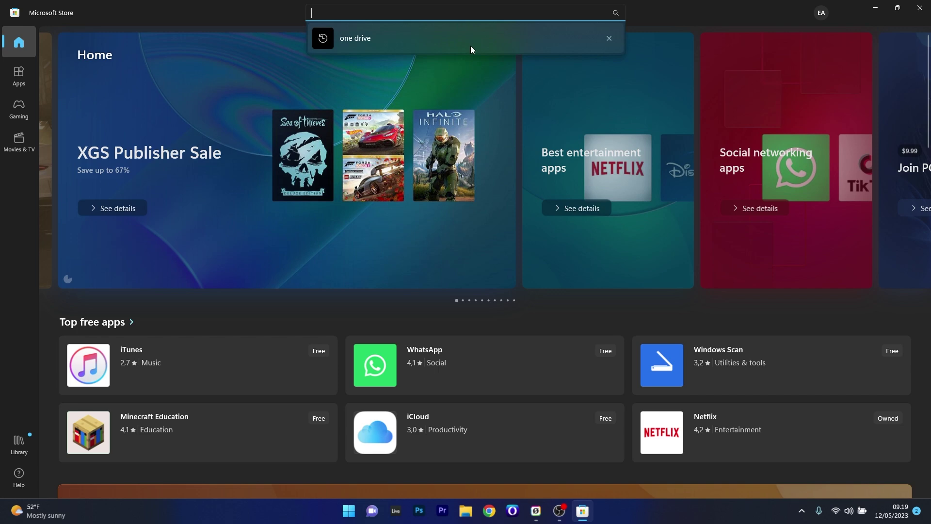
pyautogui.write('one drive')
pyautogui.press('Return')
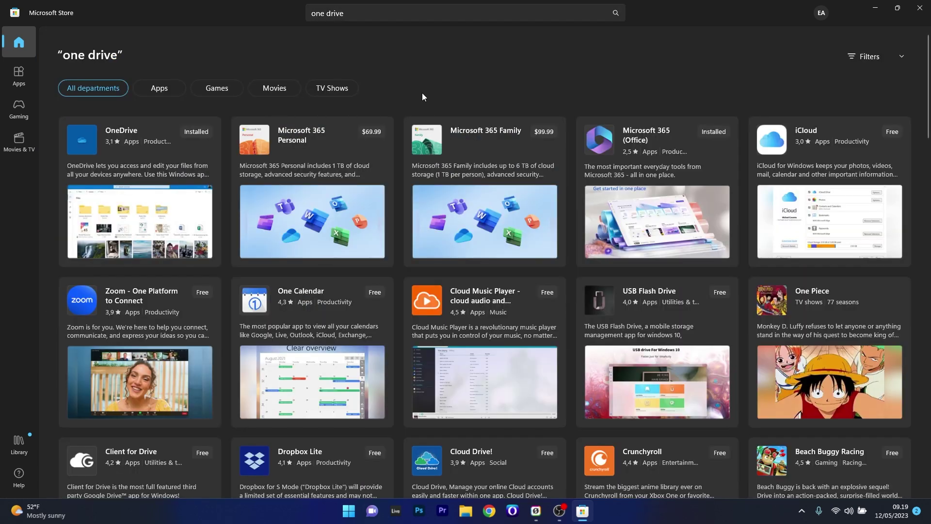
pyautogui.click(130, 130)
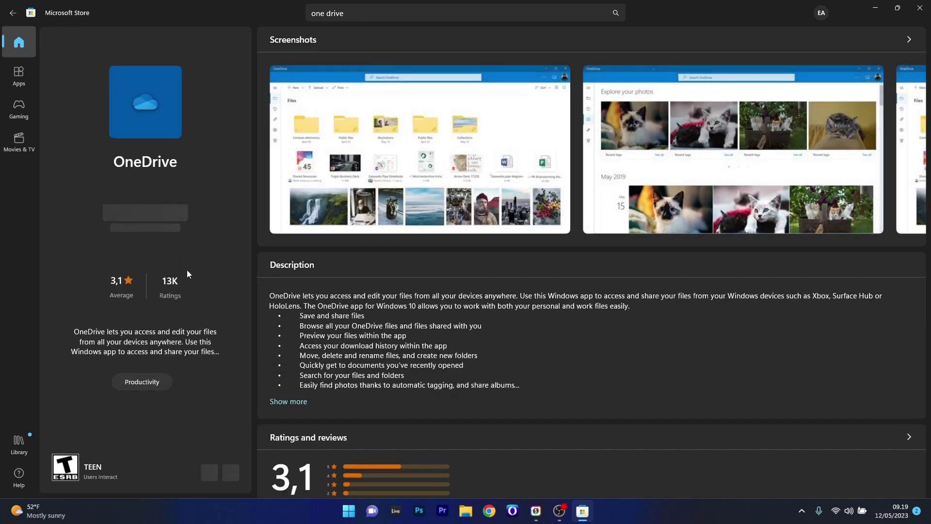